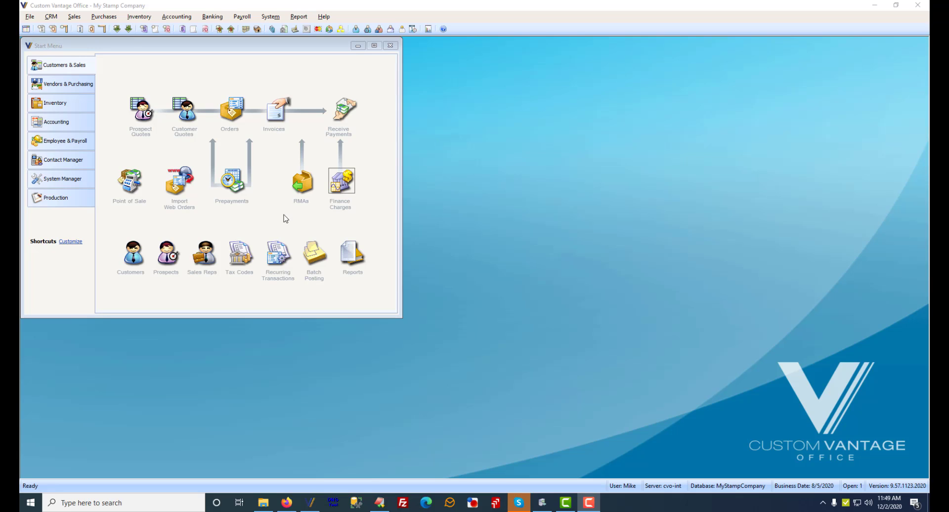
Step: Open the Secrets Keepers customer record and start receiving a payment from that customer
left_click(137, 260)
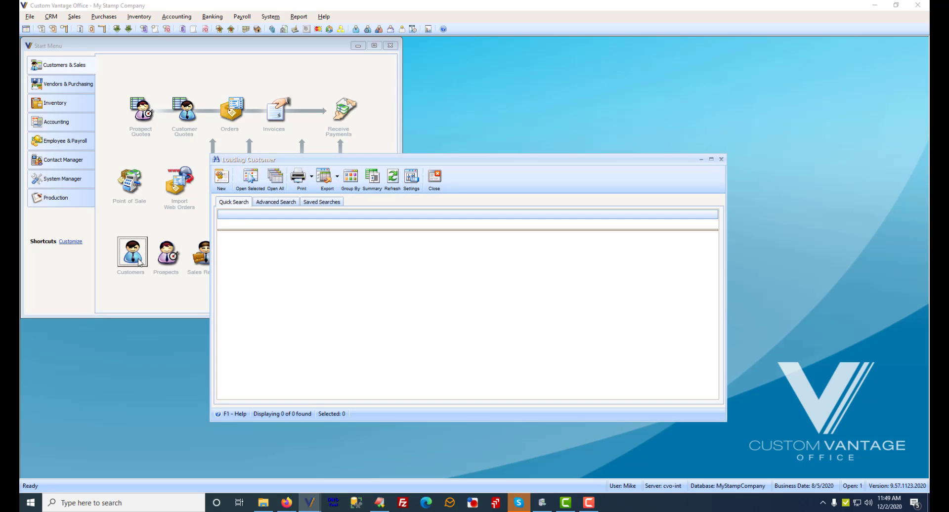
left_click(327, 258)
double_click(326, 260)
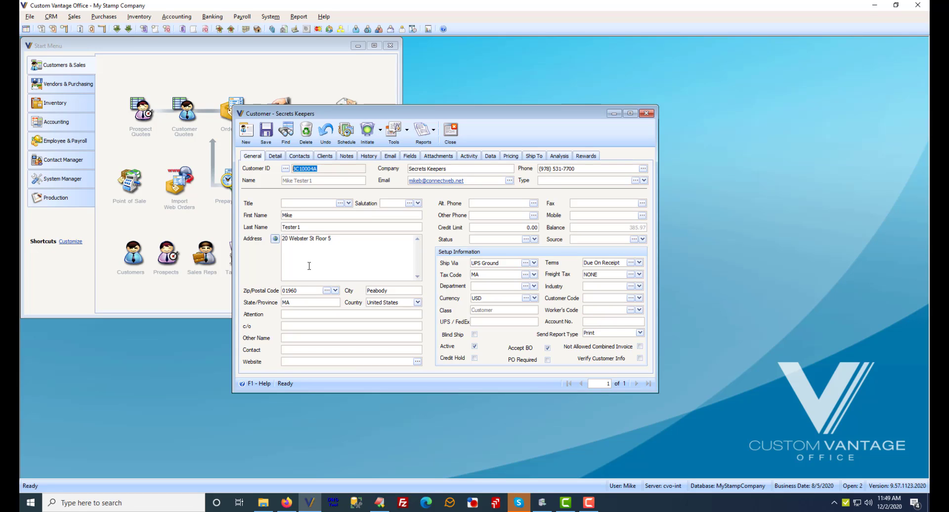
left_click(373, 143)
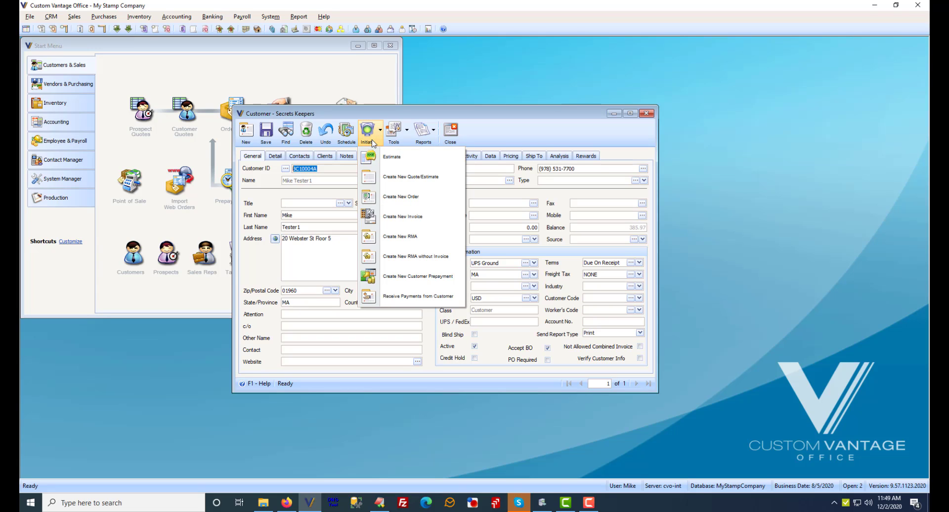
left_click(419, 297)
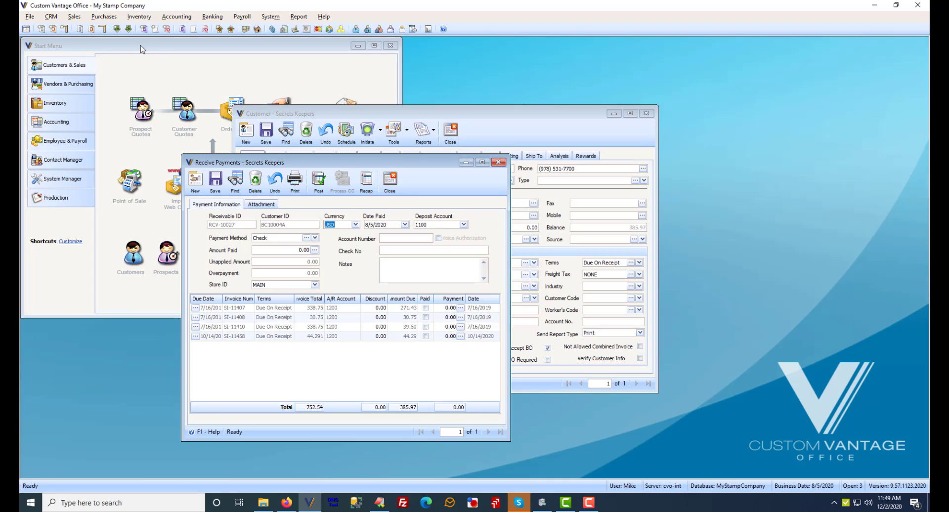
left_click(74, 17)
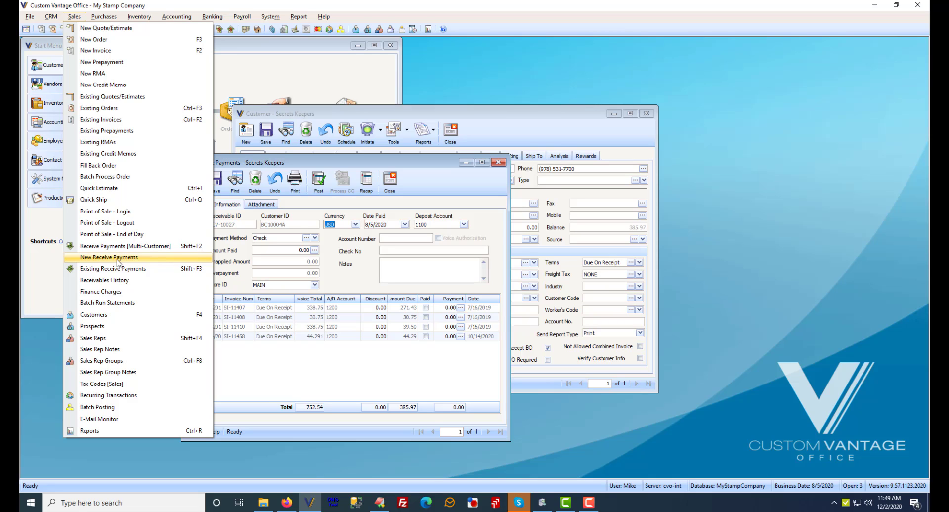
left_click(320, 162)
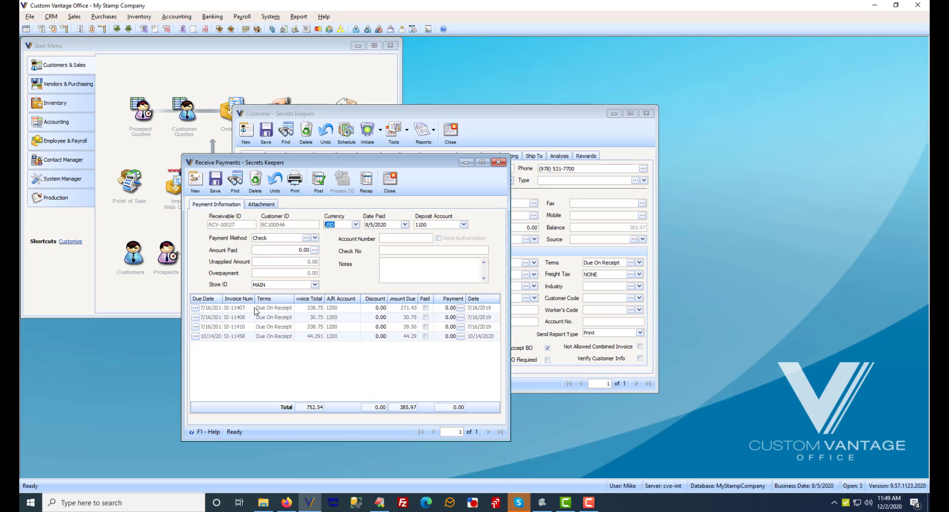
Step: Widen the Due Date column to show full dates and set the amount paid to 341.68
left_click_drag(222, 299, 229, 300)
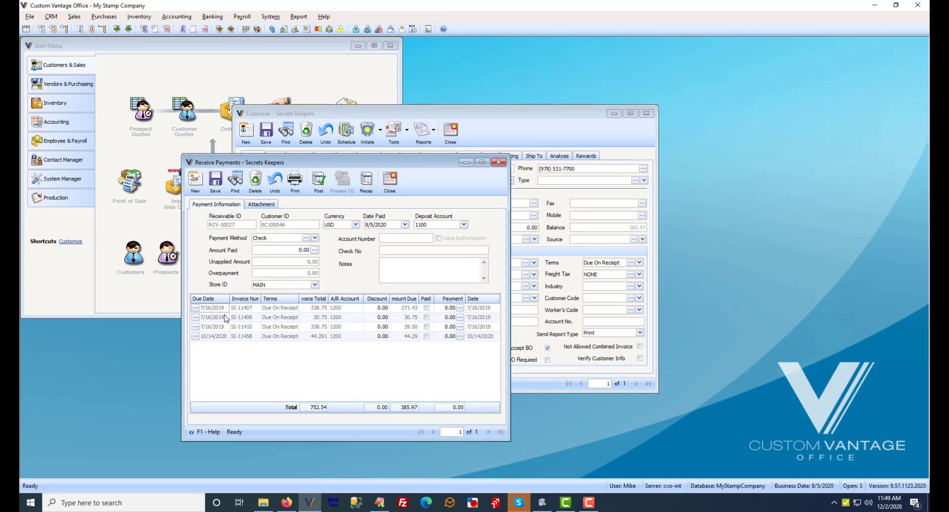
left_click(299, 251)
left_click_drag(299, 251, 310, 251)
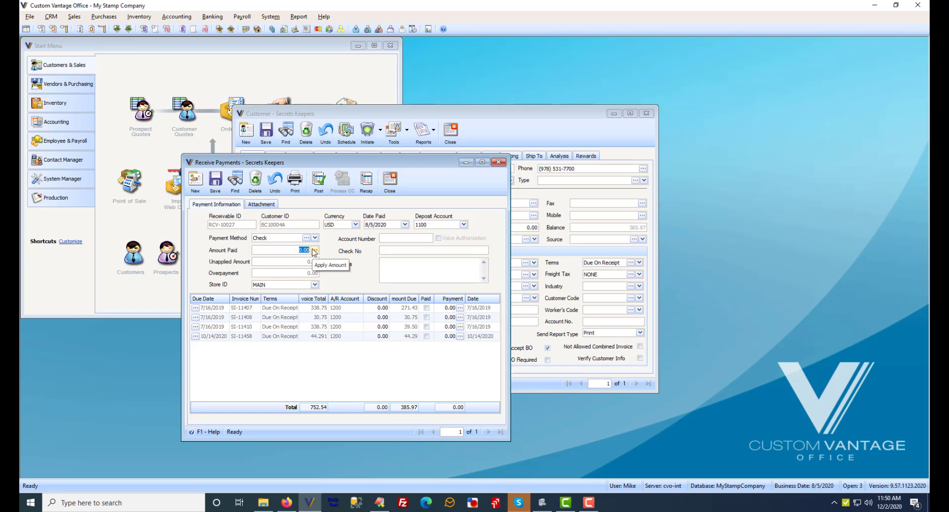
type("341.68")
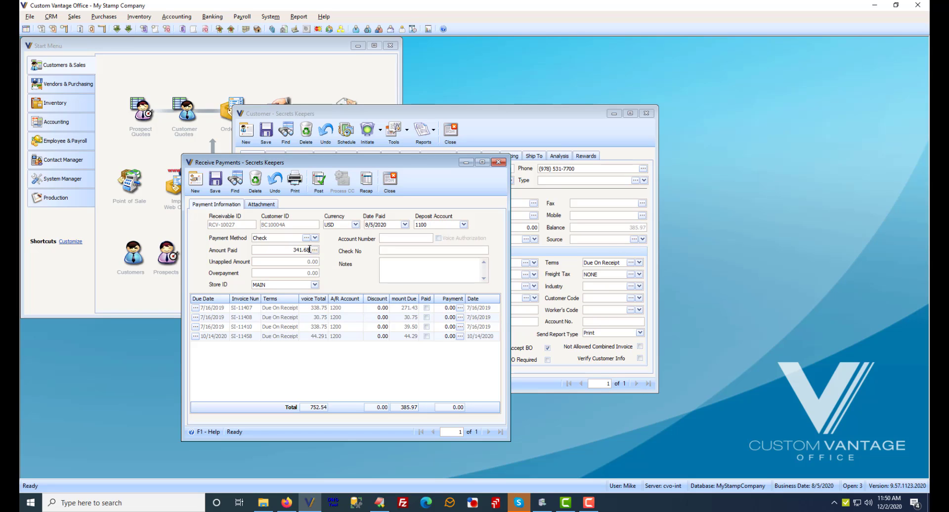
left_click(298, 260)
Step: Add a payment method named Write-Off to the payment method list, leaving it unmarked as a credit card, and save the list
left_click(272, 240)
left_click(315, 239)
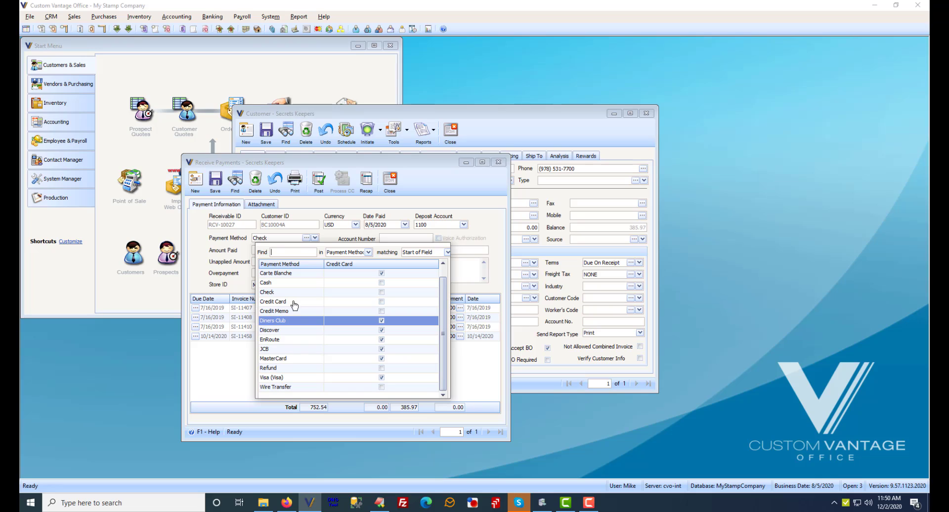
left_click(294, 229)
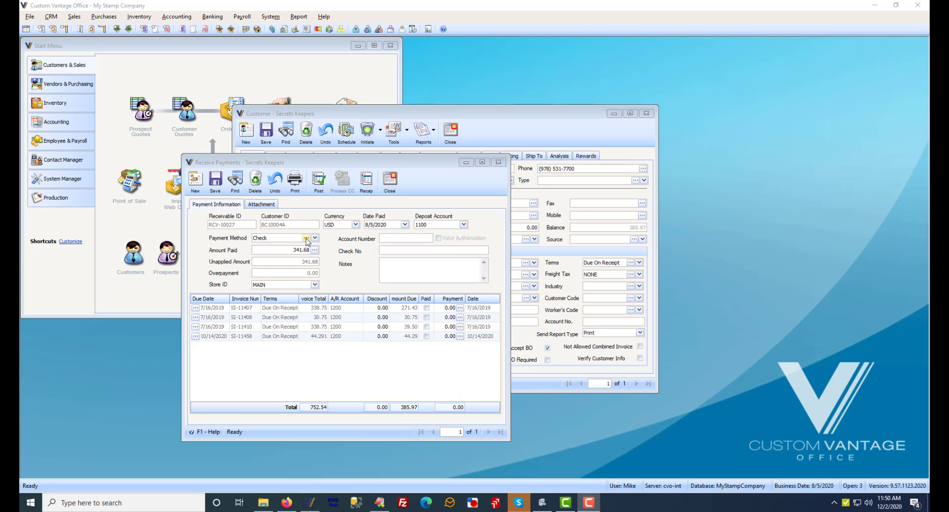
left_click(306, 238)
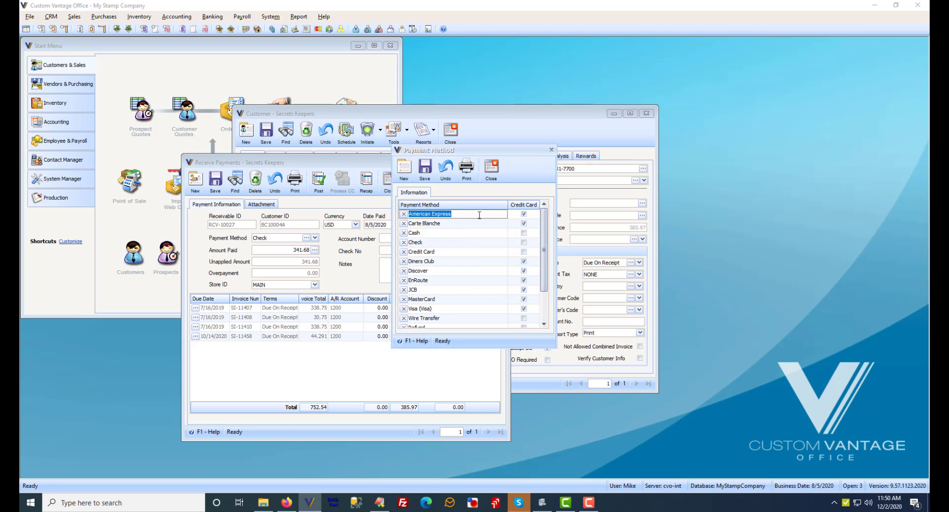
left_click_drag(543, 232, 543, 253)
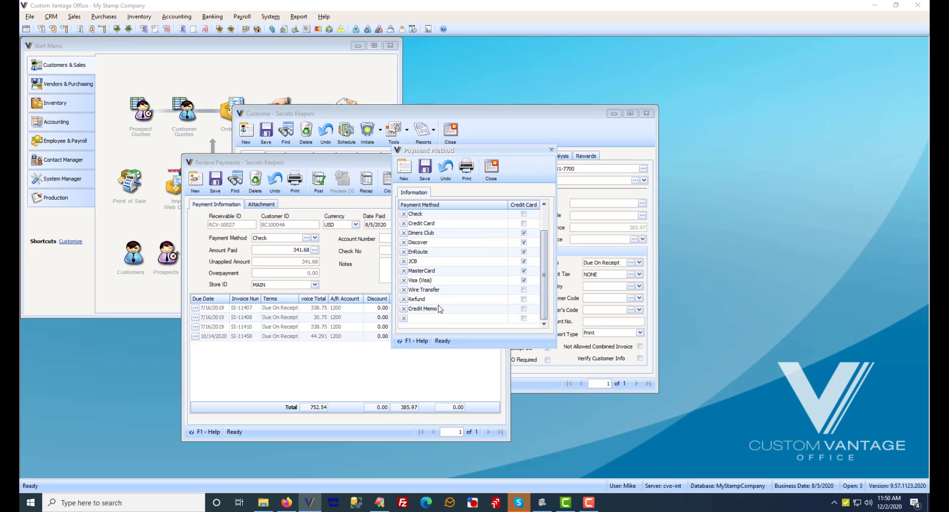
left_click(439, 319)
type("Write-Off")
left_click(428, 172)
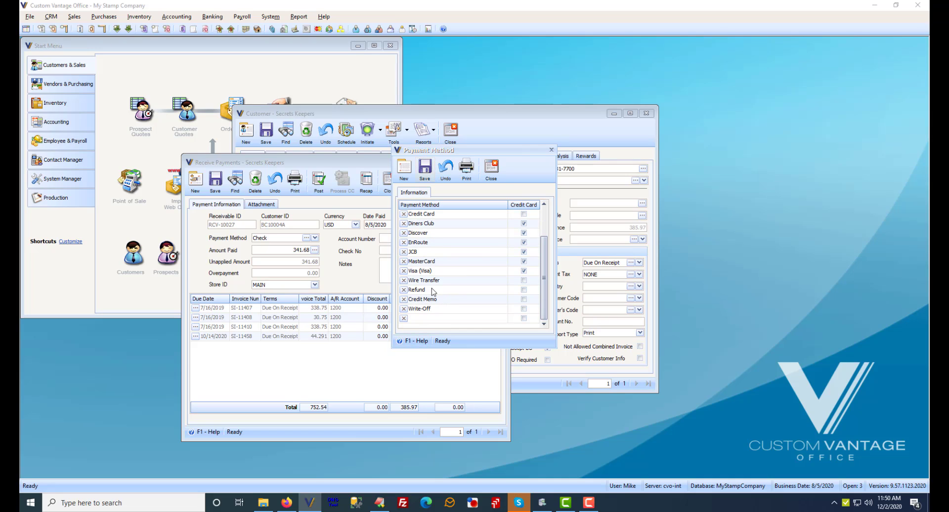
left_click(495, 170)
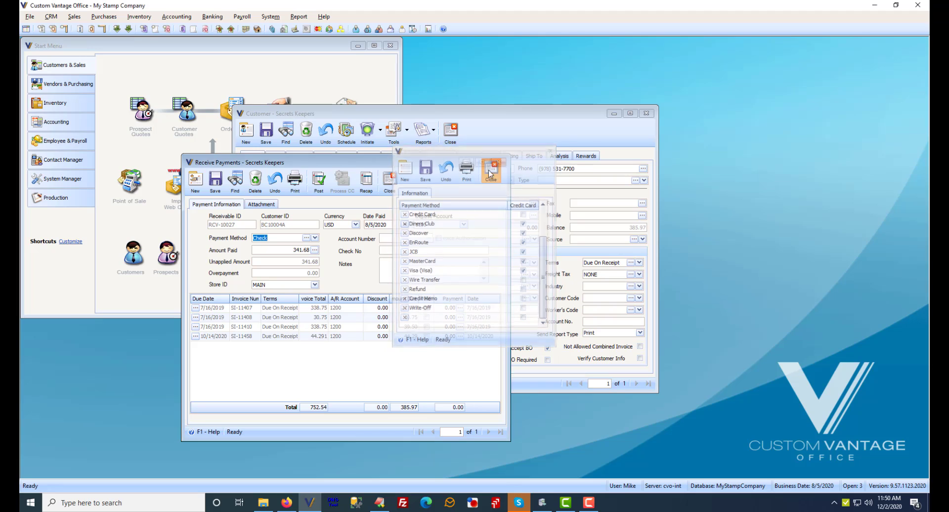
Step: Set the payment method of this receivable to Write-Off
left_click(315, 238)
scroll(302, 297, "down", 1)
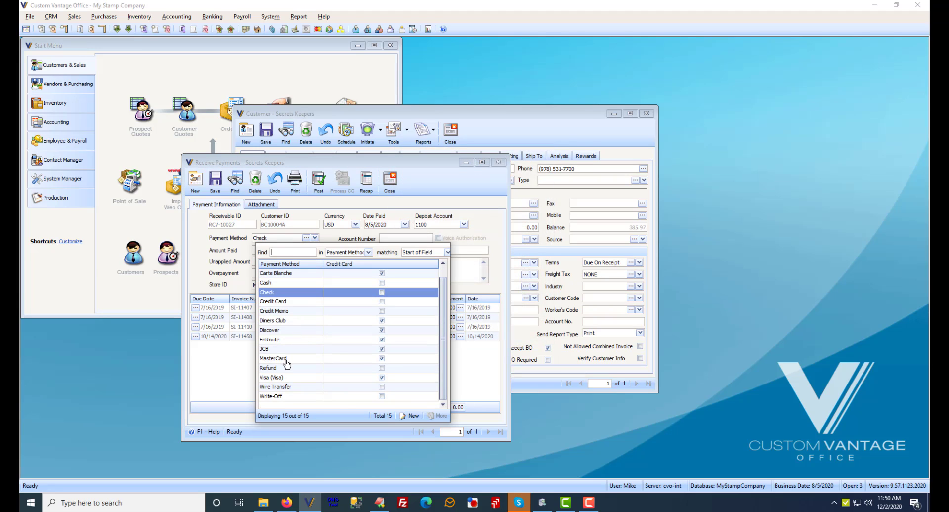
left_click(278, 397)
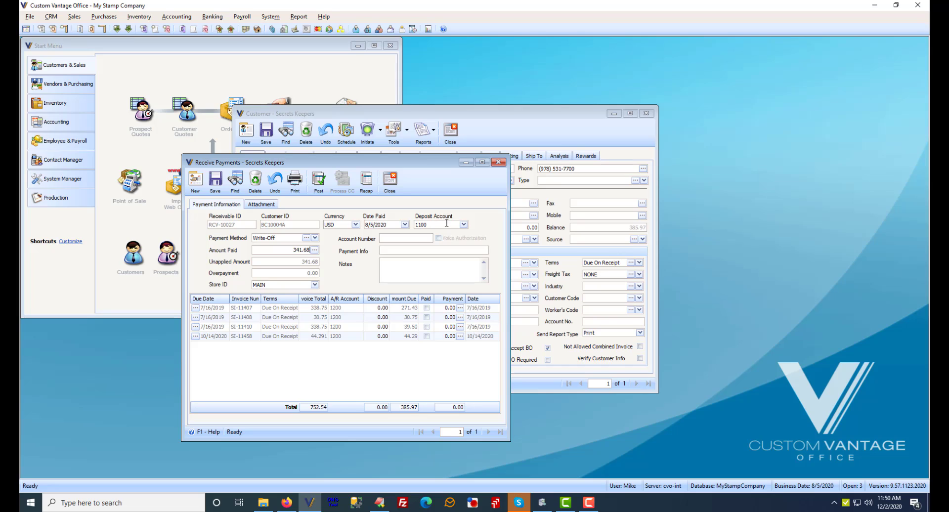
Step: Find accounts whose description starts with "bad", set the deposit account to Bad Debt Expense, and enter the note "jdkjfd ikjdfgjpoidgf"
left_click(464, 226)
left_click(464, 225)
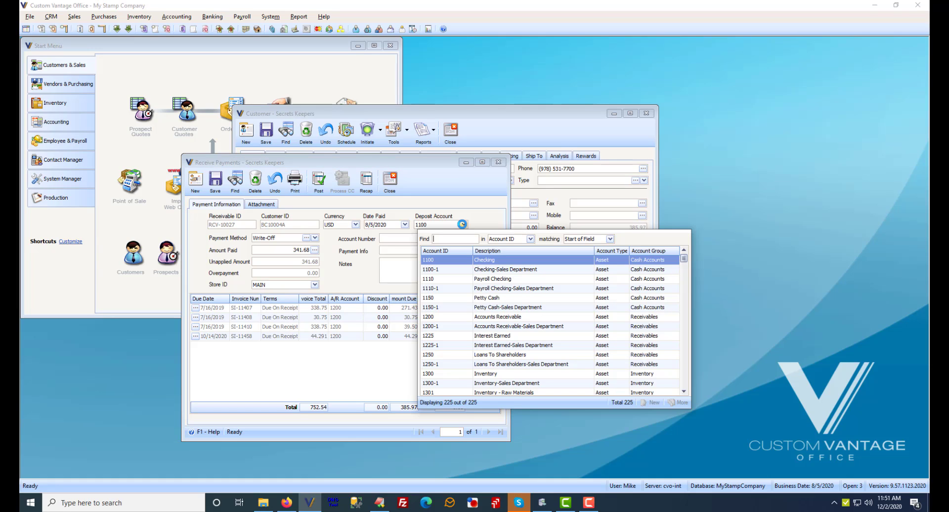
left_click(530, 239)
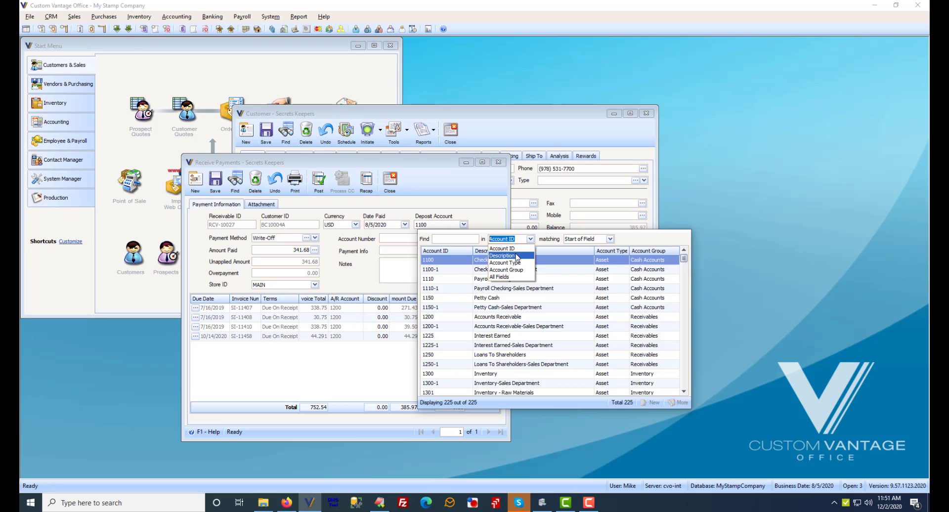
left_click(516, 255)
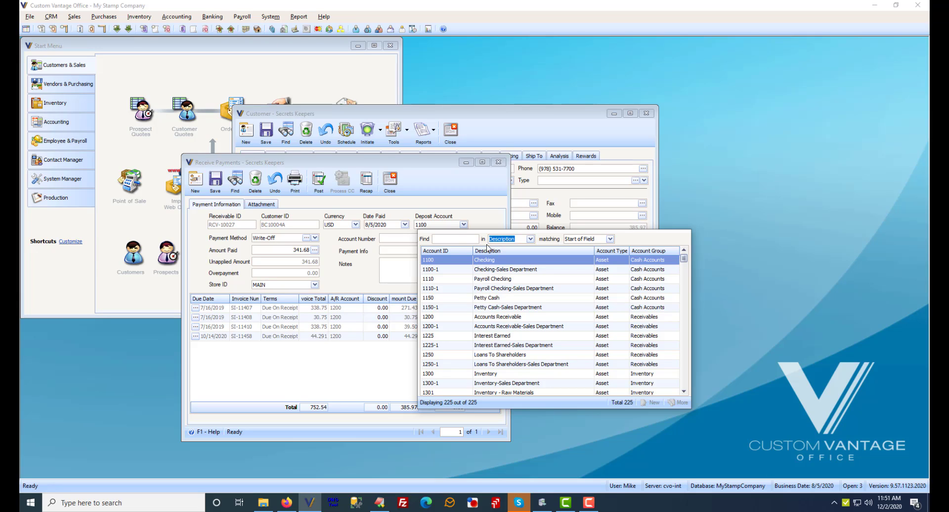
left_click(465, 240)
type("bad")
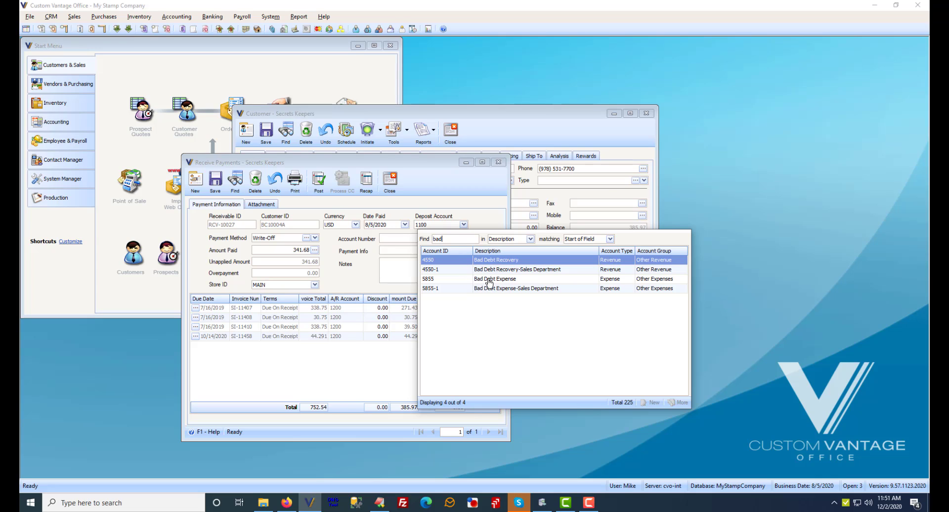
double_click(488, 283)
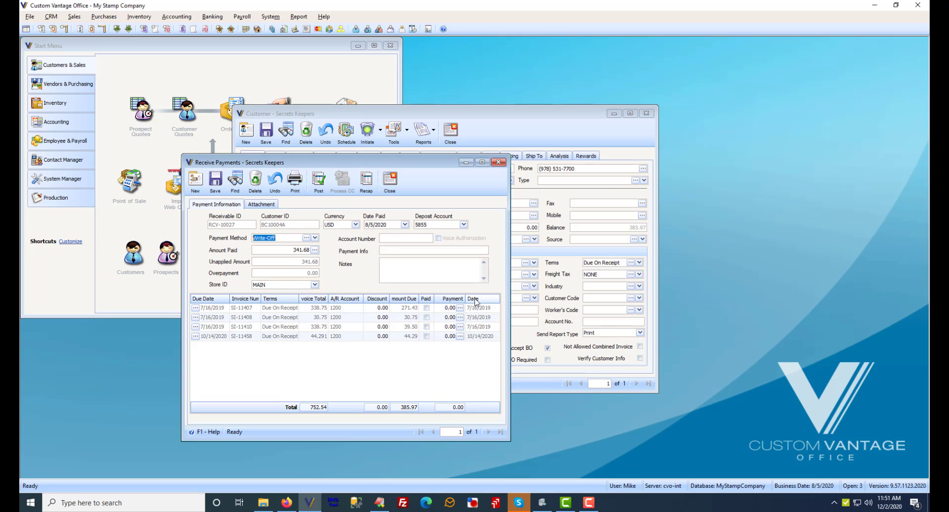
left_click(403, 269)
type("jdkjfd ikjdfgjpoidgf")
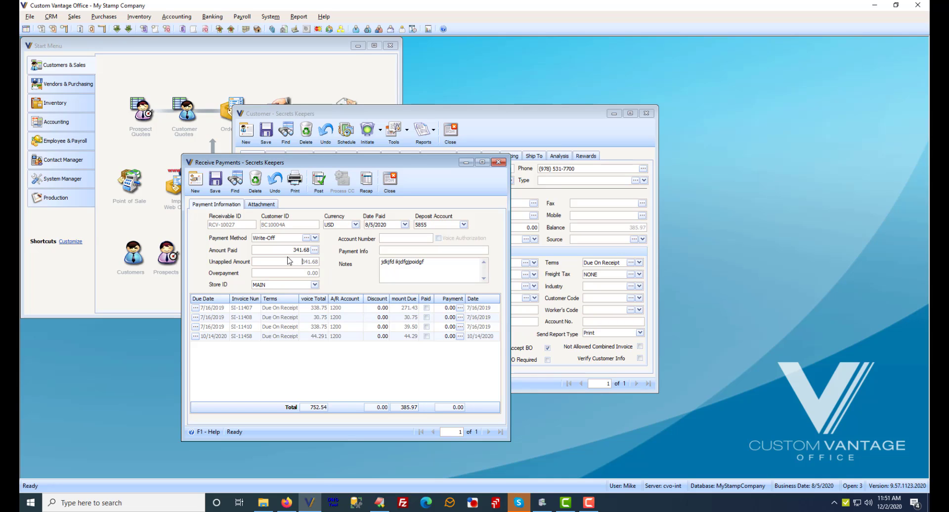
Step: Apply the write-off amount to invoices SI-11407, SI-11408 and SI-11410, and post the payment
left_click_drag(292, 250, 310, 250)
left_click(460, 308)
left_click(461, 318)
left_click(460, 326)
left_click(318, 181)
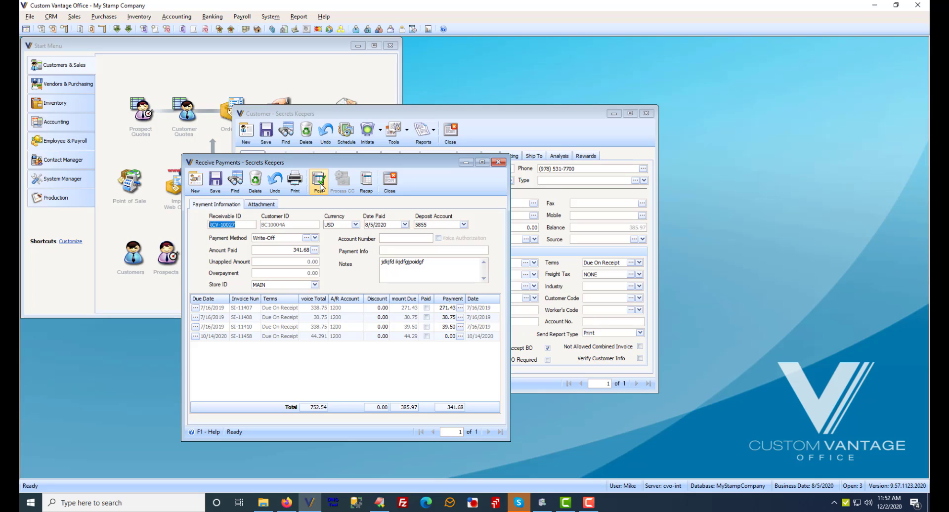
left_click(437, 226)
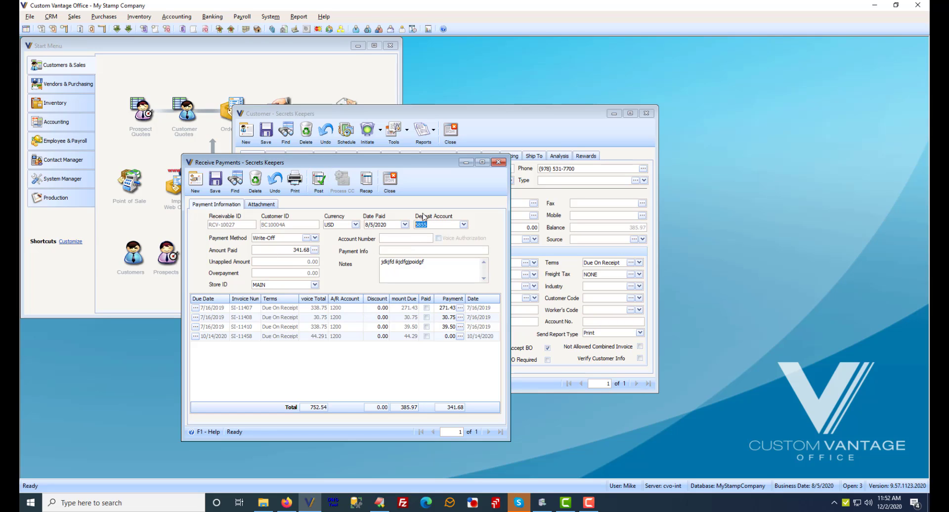